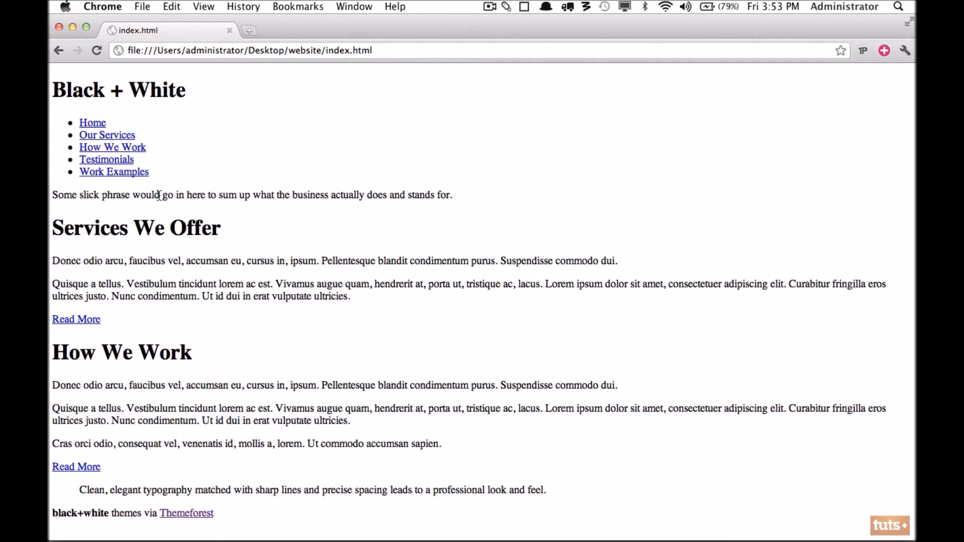
# Inspect the banner paragraph's markup and the CSS rules applied to its parent banner div, ending with the inspector closed.
pyautogui.rightClick(149, 196)
pyautogui.click(198, 257)
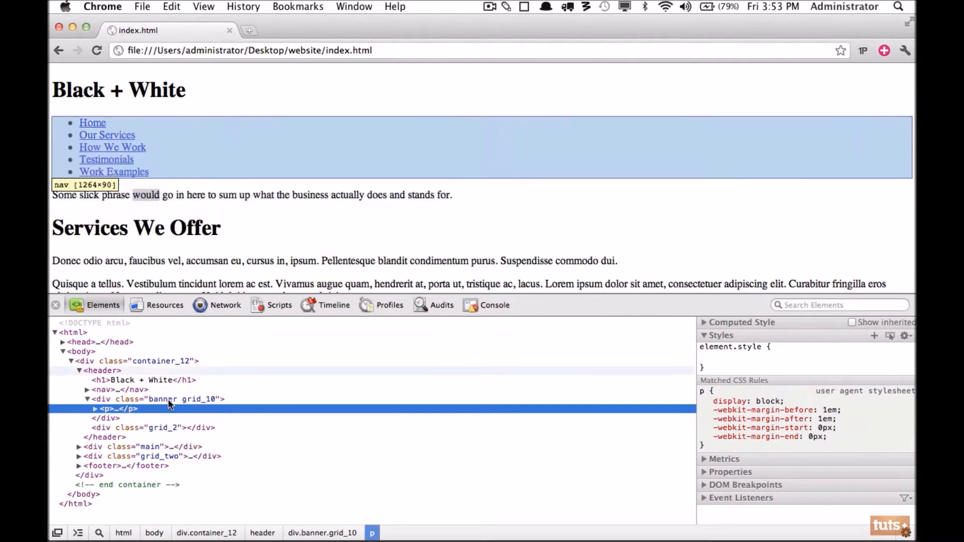
pyautogui.click(112, 400)
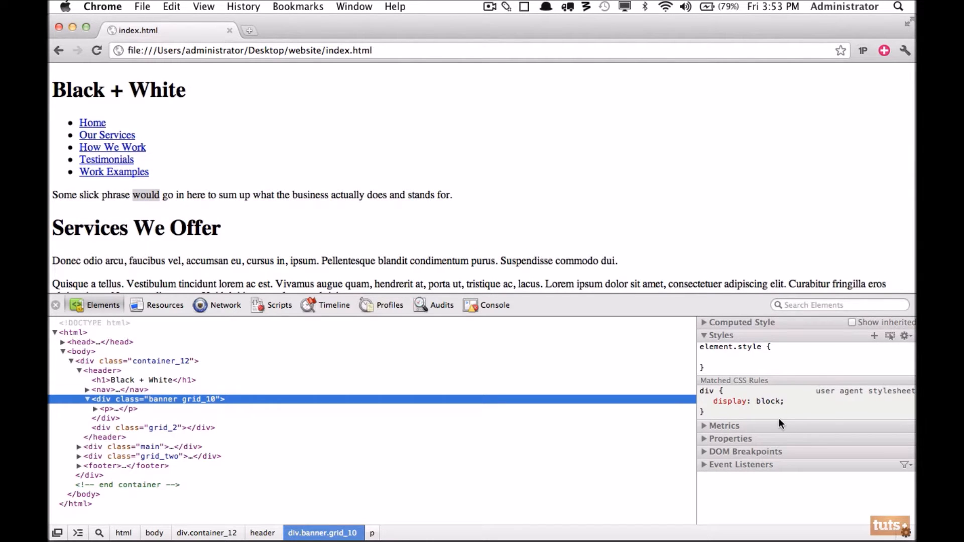
pyautogui.click(55, 305)
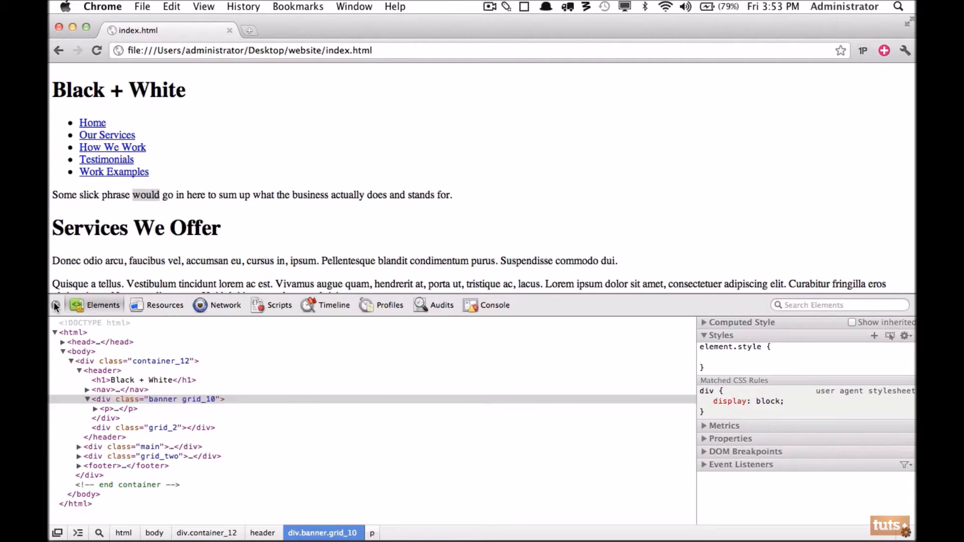
# Switch to Sublime Text and set the page title in index.html to "Black + White", copied from the h1 heading.
pyautogui.press('super+Tab')
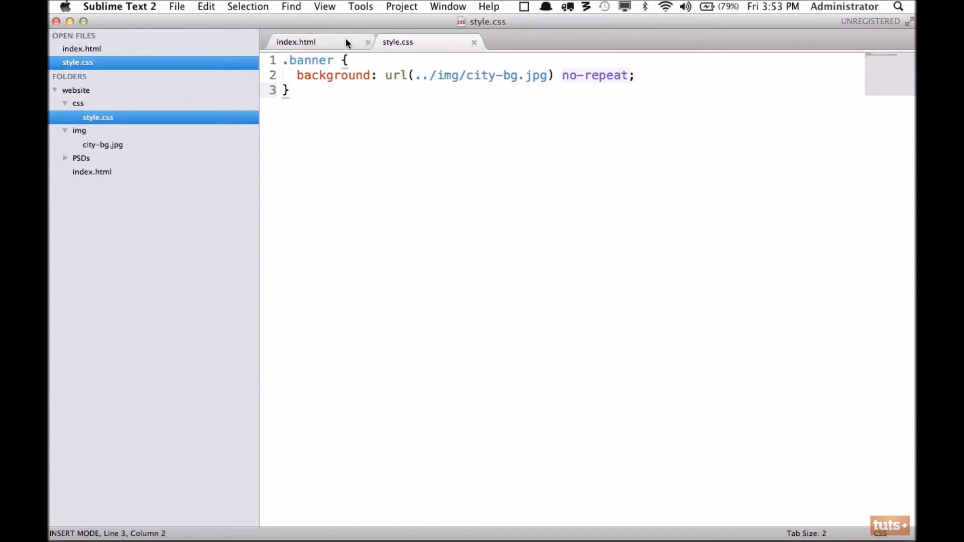
pyautogui.click(345, 38)
pyautogui.moveTo(437, 117); pyautogui.dragTo(334, 120)
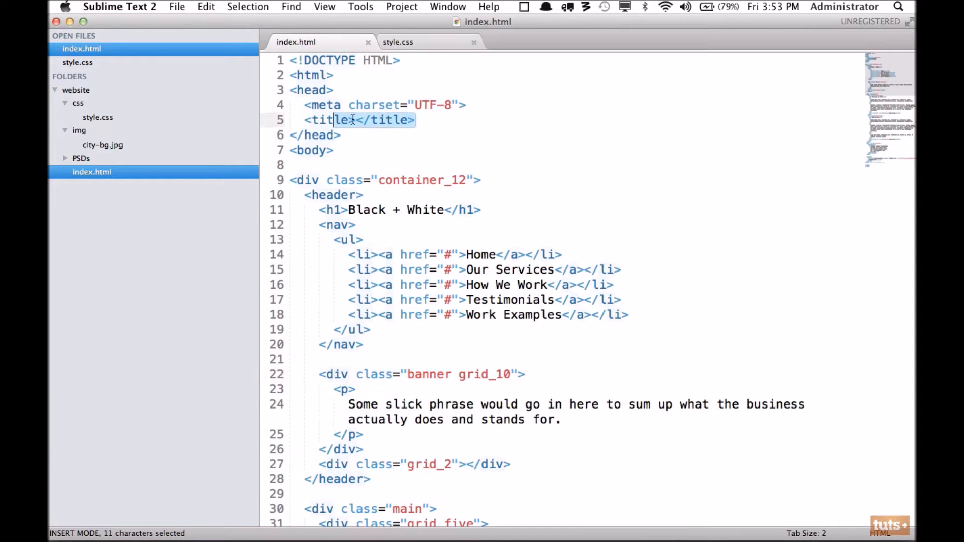
pyautogui.click(357, 120)
pyautogui.write('My Wb')
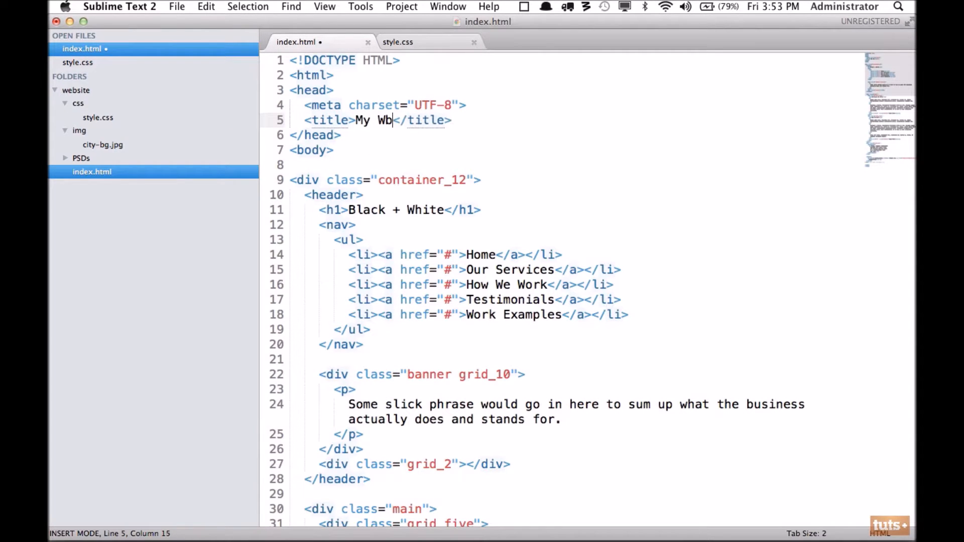
pyautogui.press('BackSpace')
pyautogui.write('ebsite')
pyautogui.moveTo(445, 210); pyautogui.dragTo(349, 210)
pyautogui.press('super+c')
pyautogui.moveTo(355, 120); pyautogui.dragTo(430, 120)
pyautogui.press('super+v')
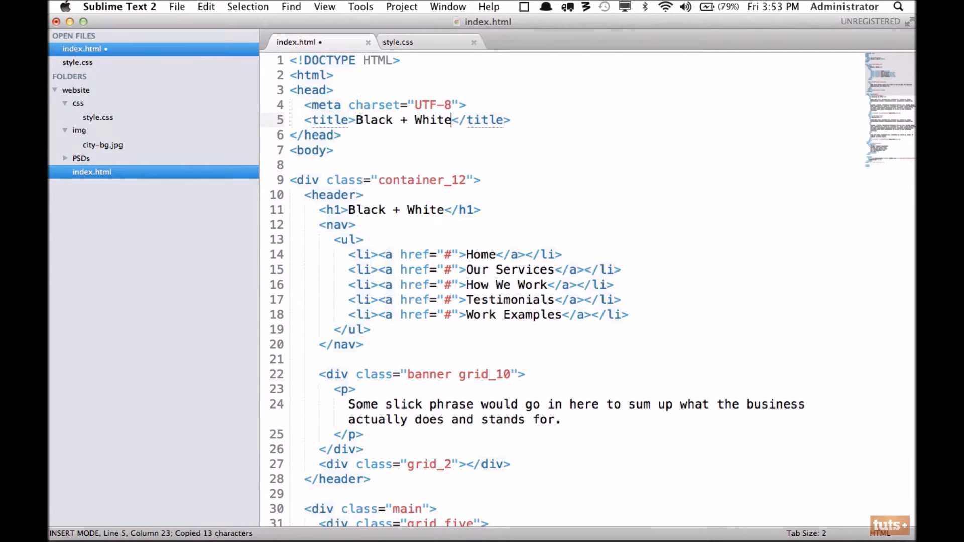
# Add a stylesheet link to css/style.css below the title in index.html, save, and reload the page in Chrome.
pyautogui.click(517, 120)
pyautogui.press('Return')
pyautogui.write('link')
pyautogui.press('Tab')
pyautogui.write('css/style.css')
pyautogui.press('super+s')
pyautogui.press('super+Tab')
pyautogui.press('super+r')
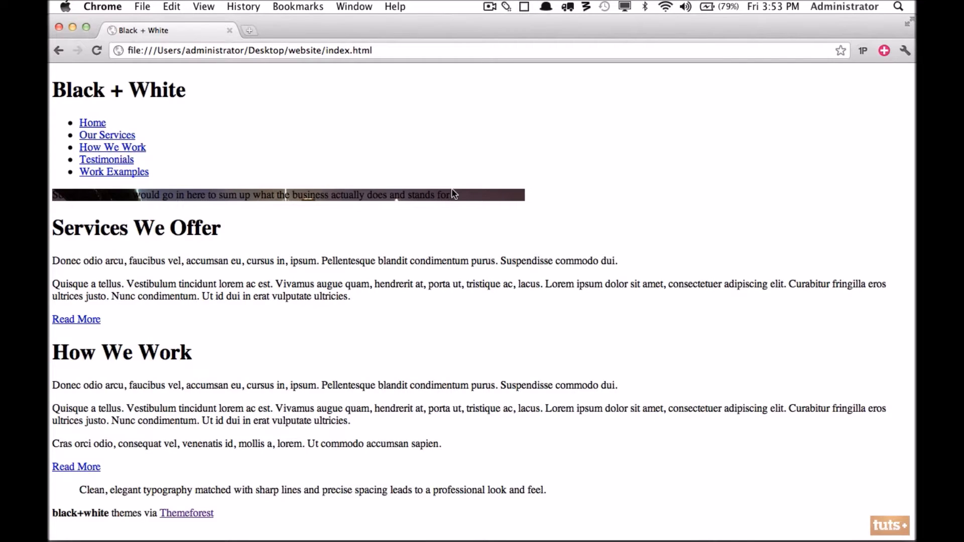
# Switch to Photoshop, close the standalone city skyline image, and deselect the banner in the page mockup.
pyautogui.press('super+Tab')
pyautogui.press('super+Tab')
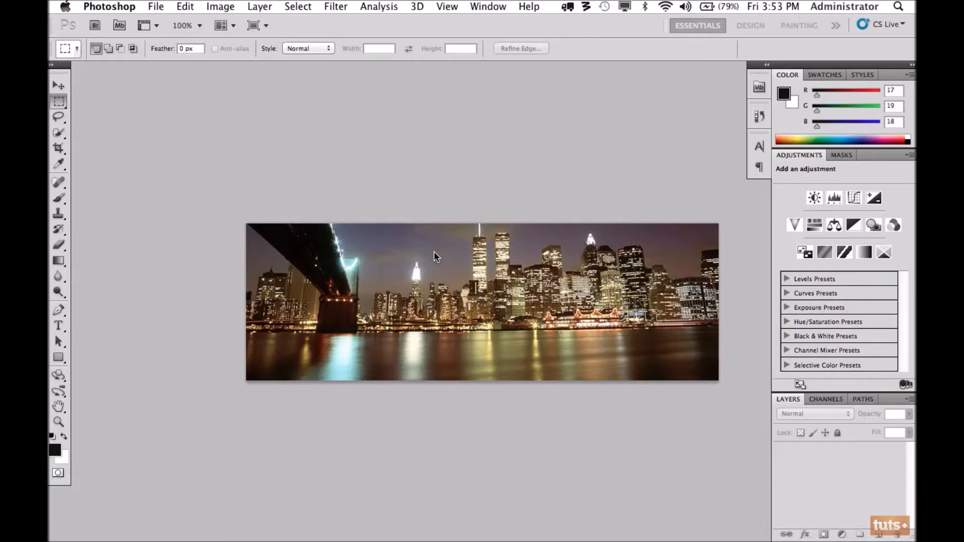
pyautogui.press('super+w')
pyautogui.click(435, 206)
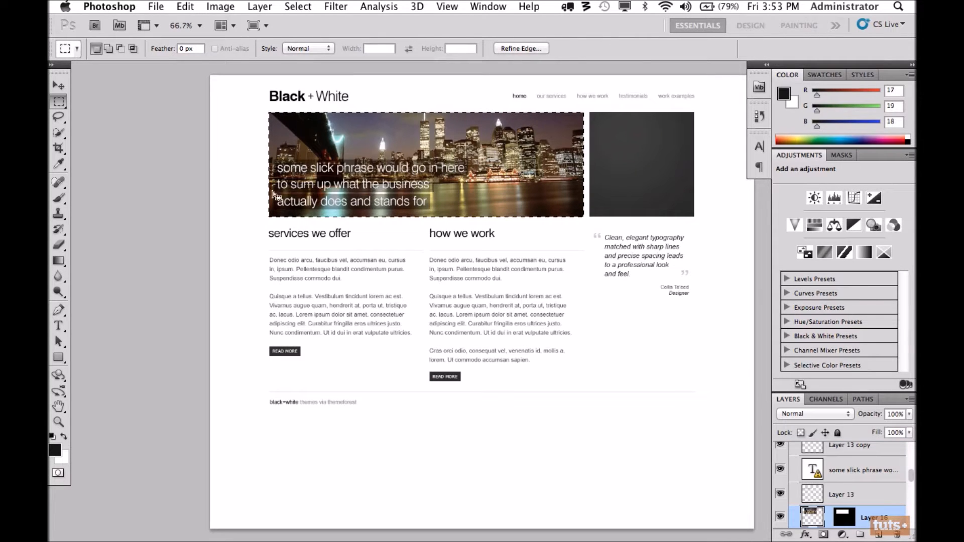
pyautogui.press('super+d')
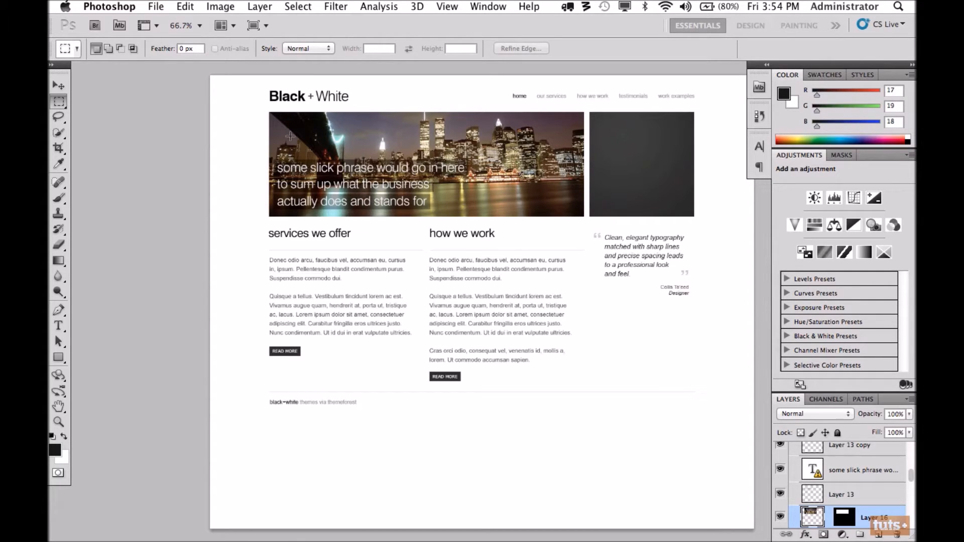
# Open city-bg.jpg from the website's img folder.
pyautogui.click(155, 6)
pyautogui.click(162, 34)
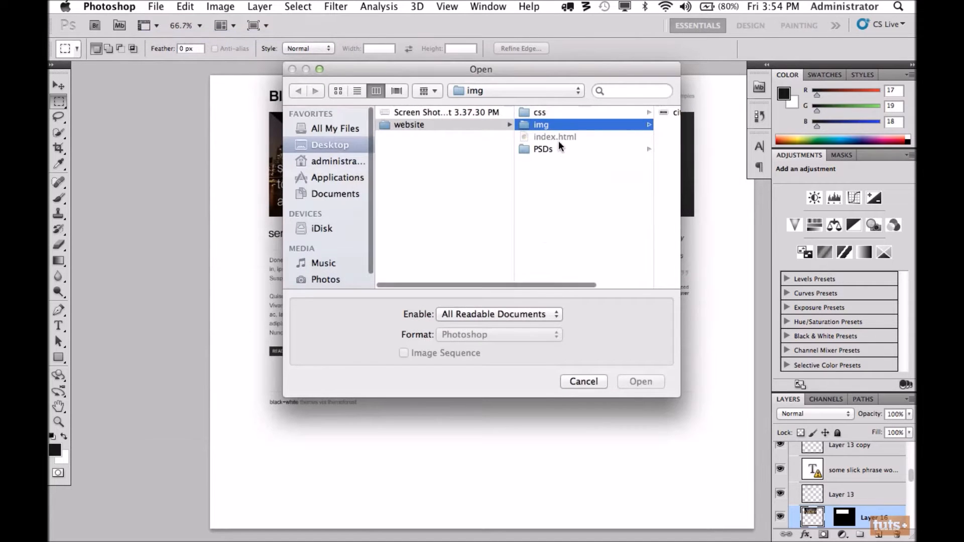
pyautogui.doubleClick(668, 113)
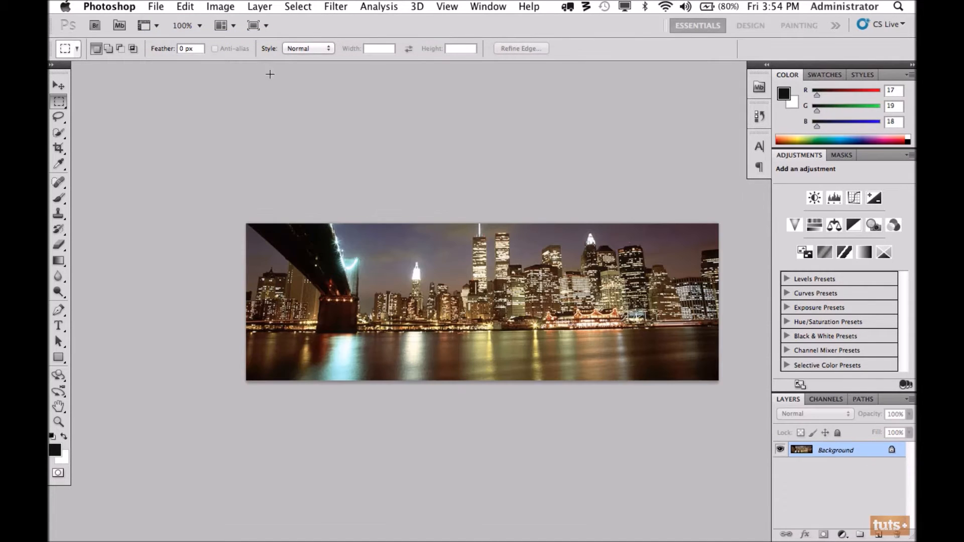
# Check the city image's width and height in pixels in the Image Size settings.
pyautogui.click(231, 6)
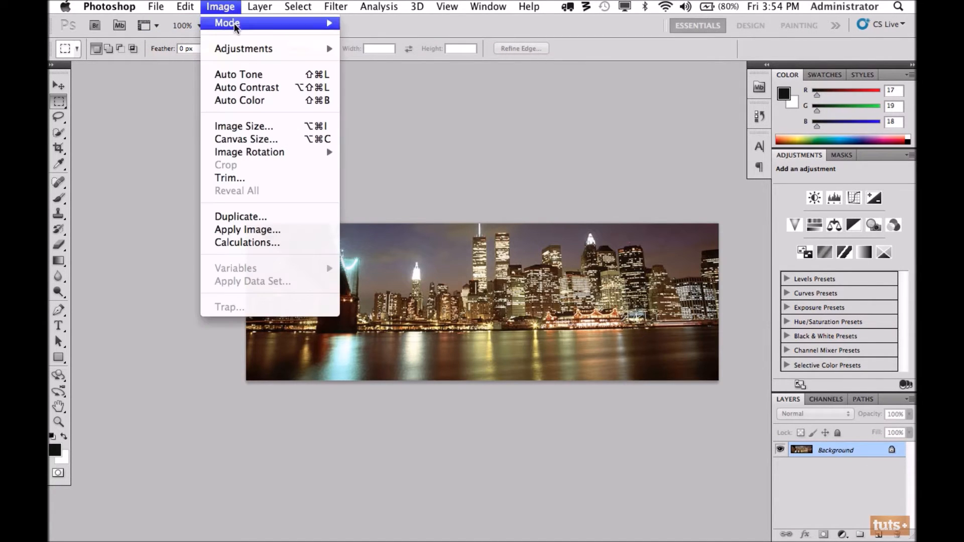
pyautogui.click(268, 128)
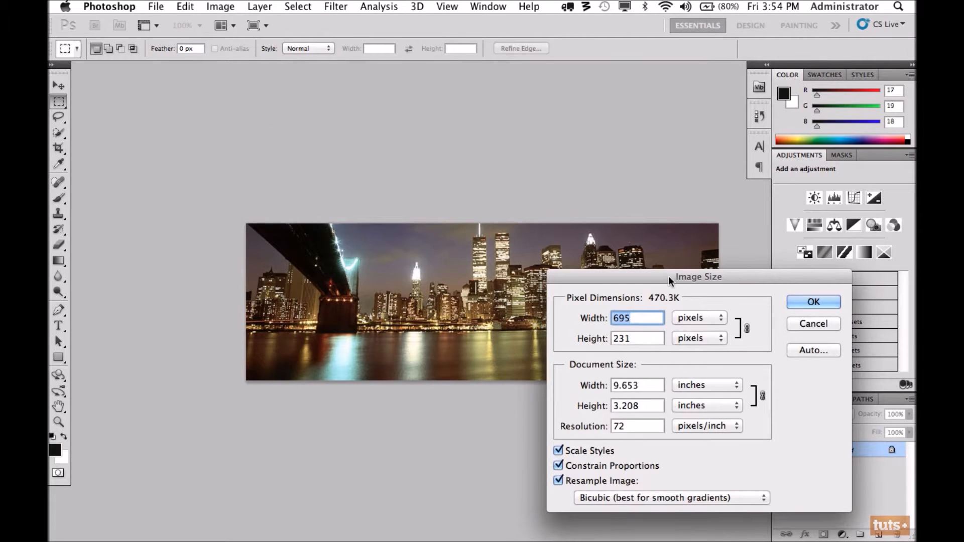
pyautogui.moveTo(670, 277); pyautogui.dragTo(478, 142)
pyautogui.click(516, 187)
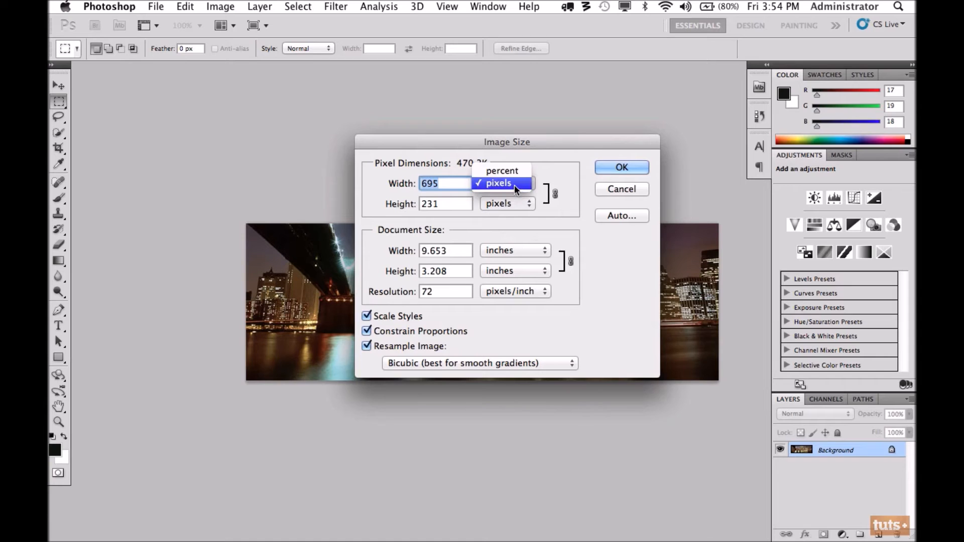
pyautogui.click(513, 172)
pyautogui.click(516, 184)
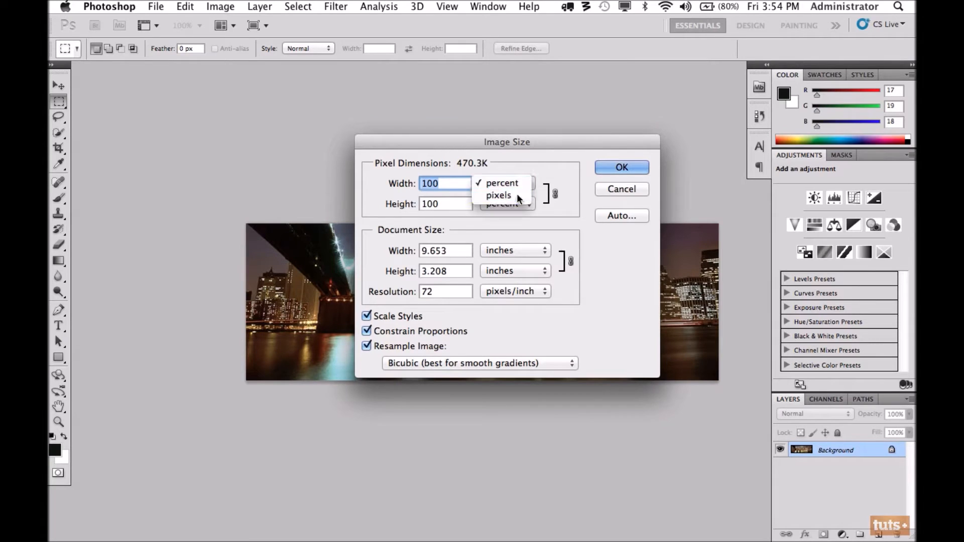
pyautogui.click(519, 196)
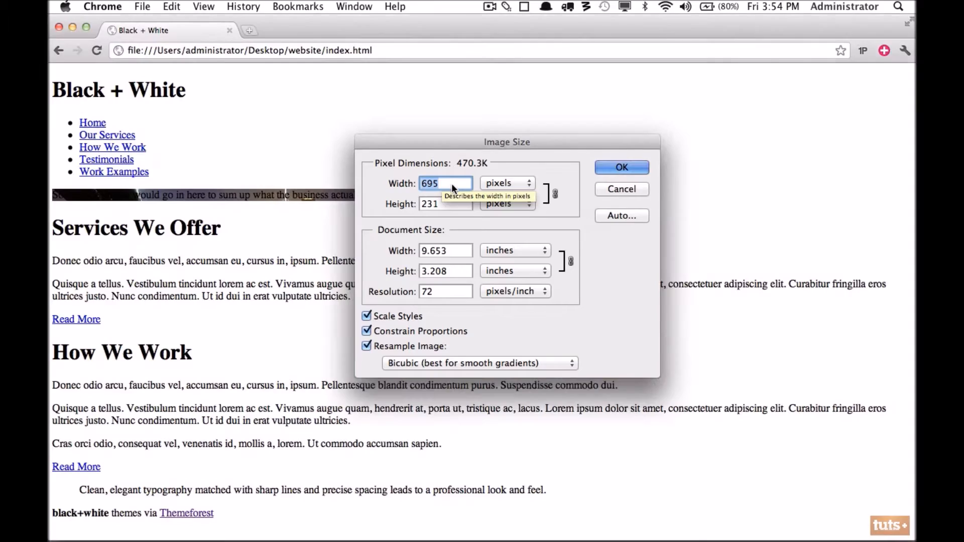
# In style.css, give .banner a width of 695px and a height of 231px, save, and reload the page in Chrome.
pyautogui.press('super+Tab')
pyautogui.press('super+Tab')
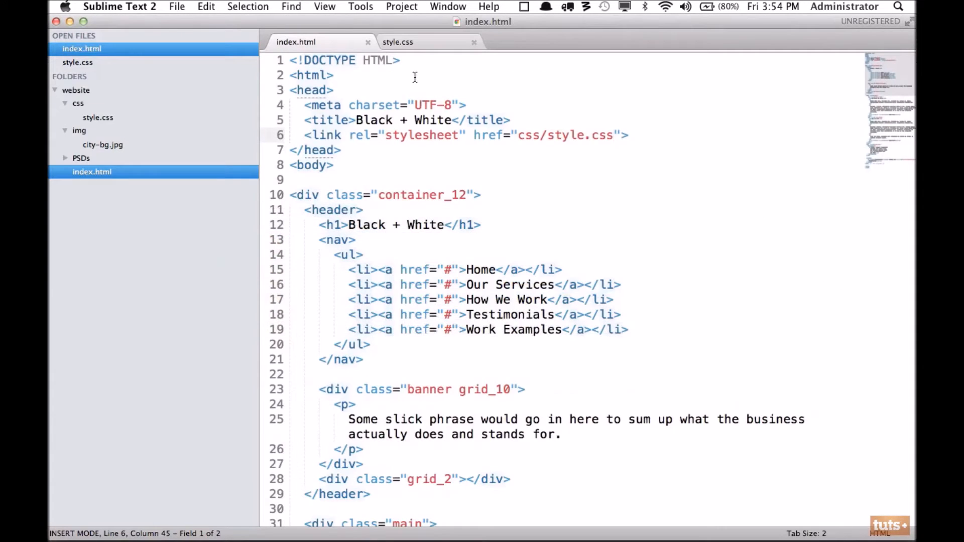
pyautogui.press('super+alt+Right')
pyautogui.write('width: 695px;')
pyautogui.press('Return')
pyautogui.write('height: 231px;')
pyautogui.press('super+s')
pyautogui.press('super+Tab')
pyautogui.press('super+Tab')
pyautogui.press('super+r')
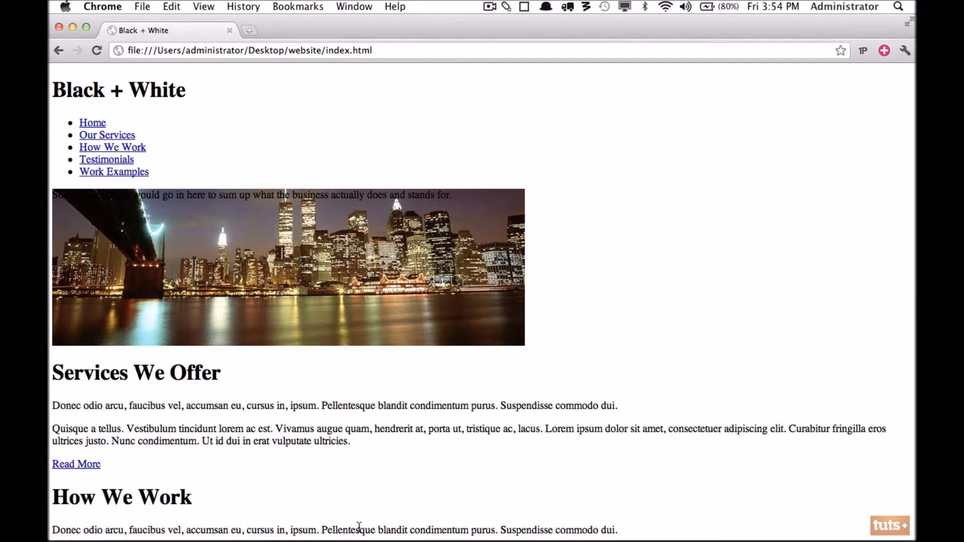
# Switch to Photoshop and load the outline of the mockup's "Black White" logo text layer as a selection.
pyautogui.moveTo(352, 533)
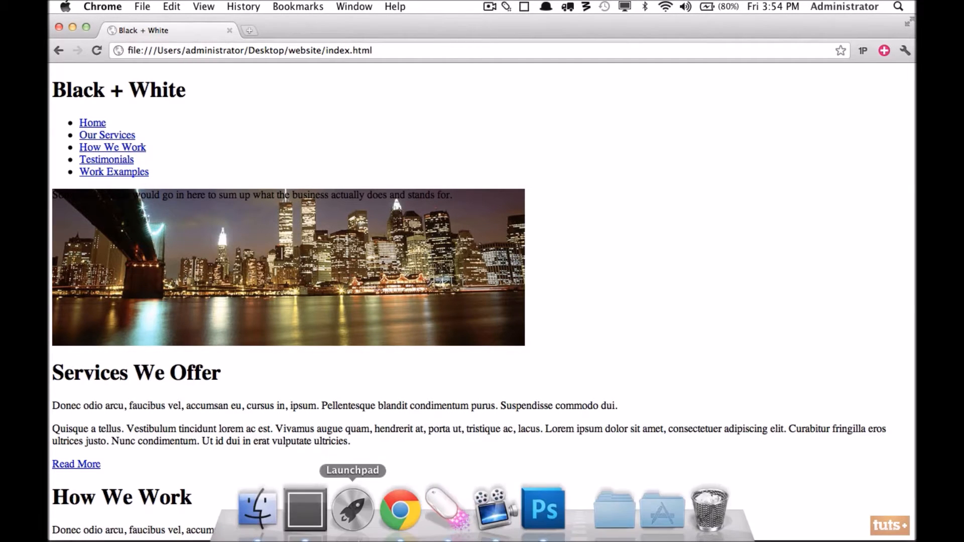
pyautogui.click(538, 509)
pyautogui.press('super+plus')
pyautogui.moveTo(341, 112); pyautogui.dragTo(328, 131)
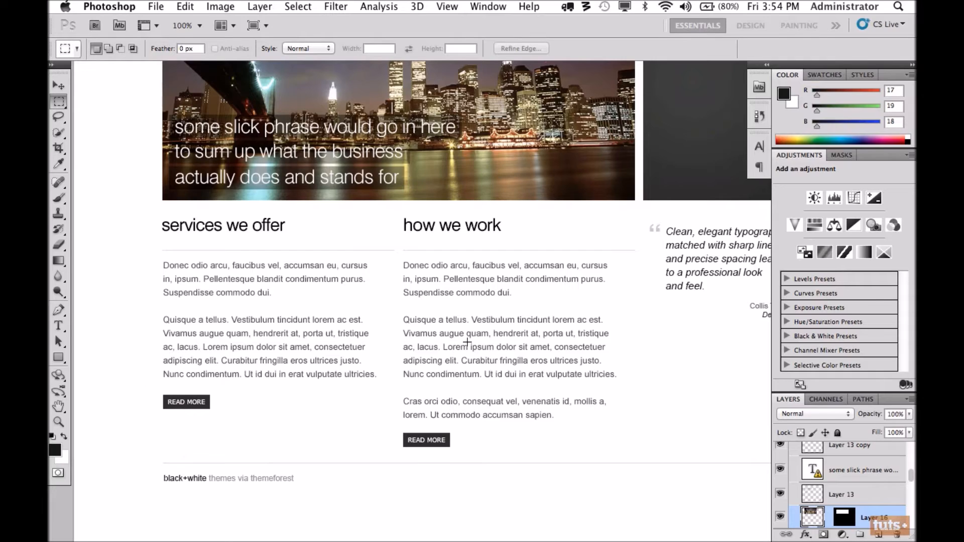
pyautogui.press('super+minus')
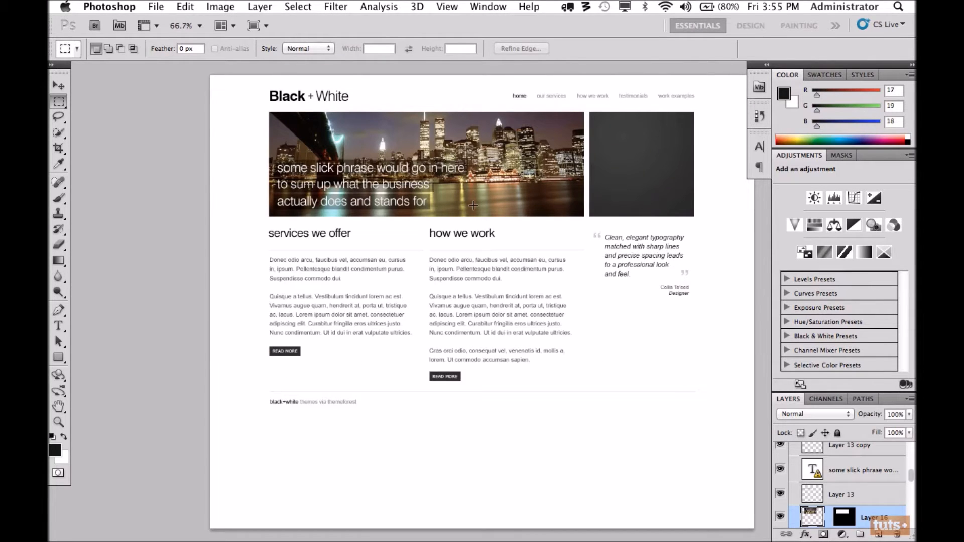
pyautogui.press('super+plus')
pyautogui.moveTo(325, 151); pyautogui.dragTo(375, 406)
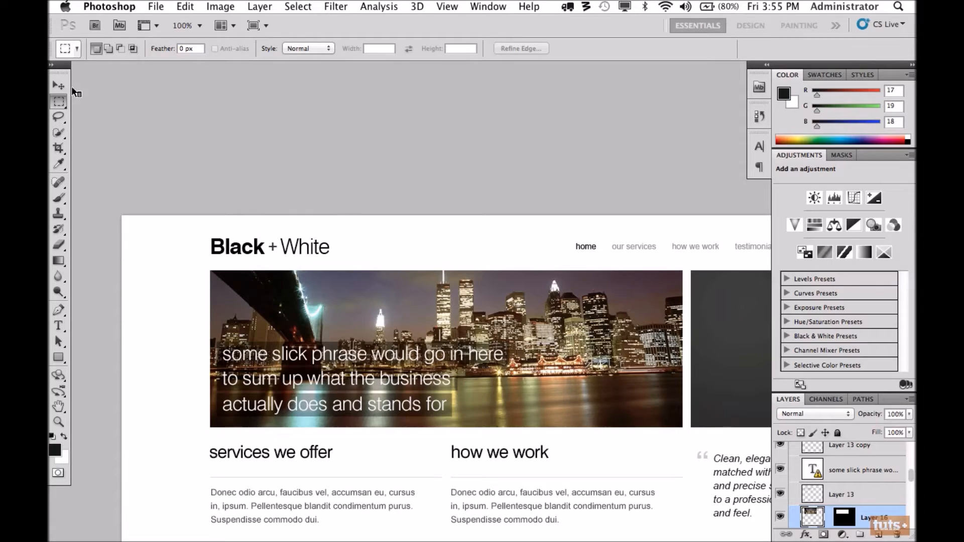
pyautogui.click(59, 85)
pyautogui.click(246, 249)
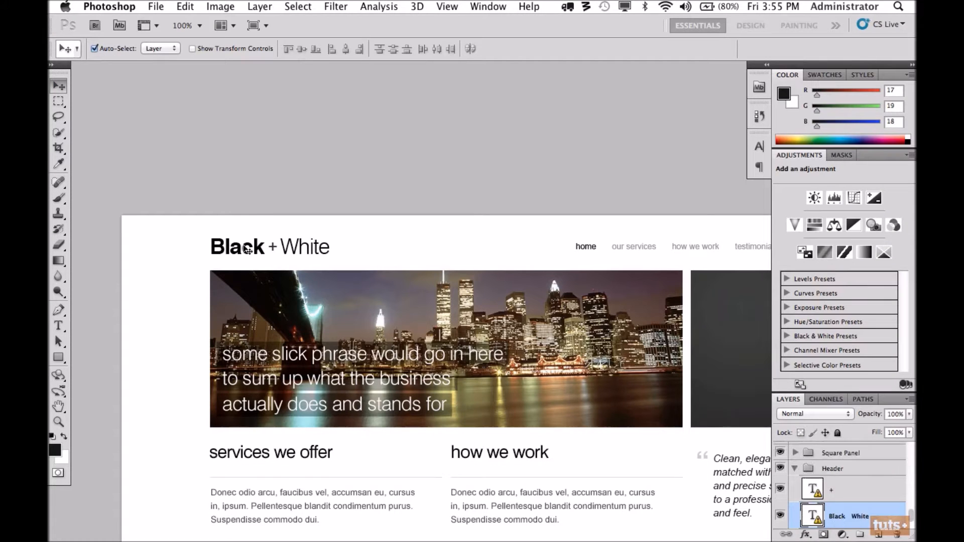
pyautogui.keyDown('super'); pyautogui.click(809, 519); pyautogui.keyUp('super')
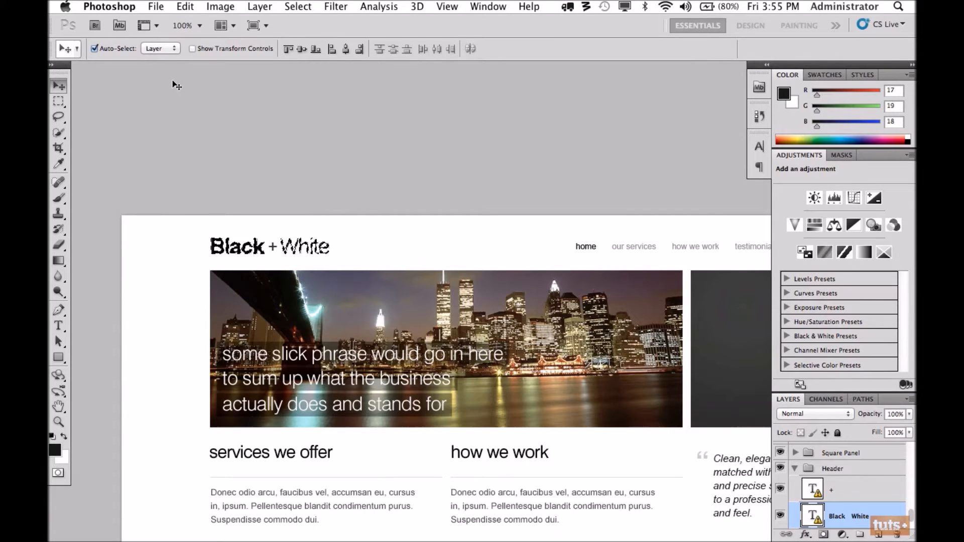
pyautogui.click(156, 6)
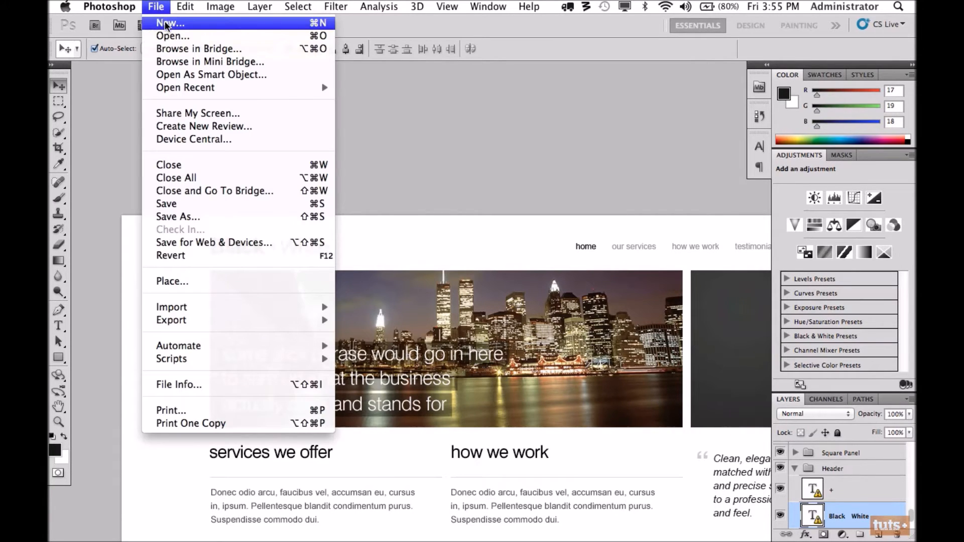
pyautogui.click(442, 153)
pyautogui.click(443, 153)
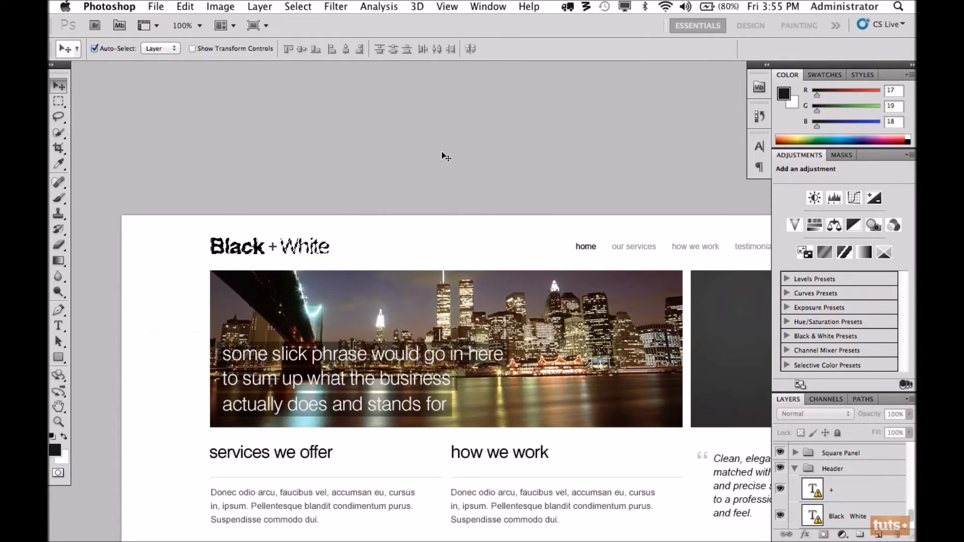
# Create a 174 × 23 px document from the Clipboard preset with a white background and paste the copied logo text.
pyautogui.press('super+n')
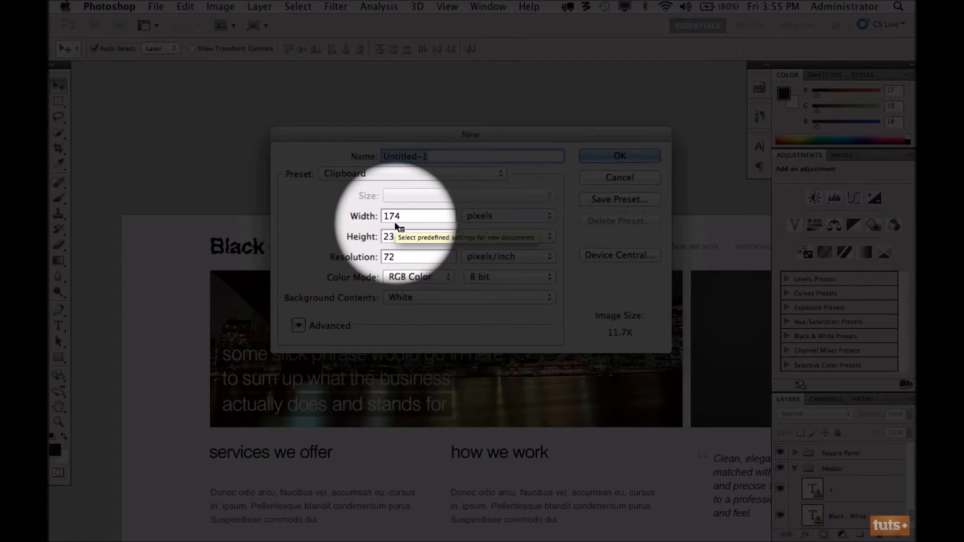
pyautogui.press('Return')
pyautogui.press('super+v')
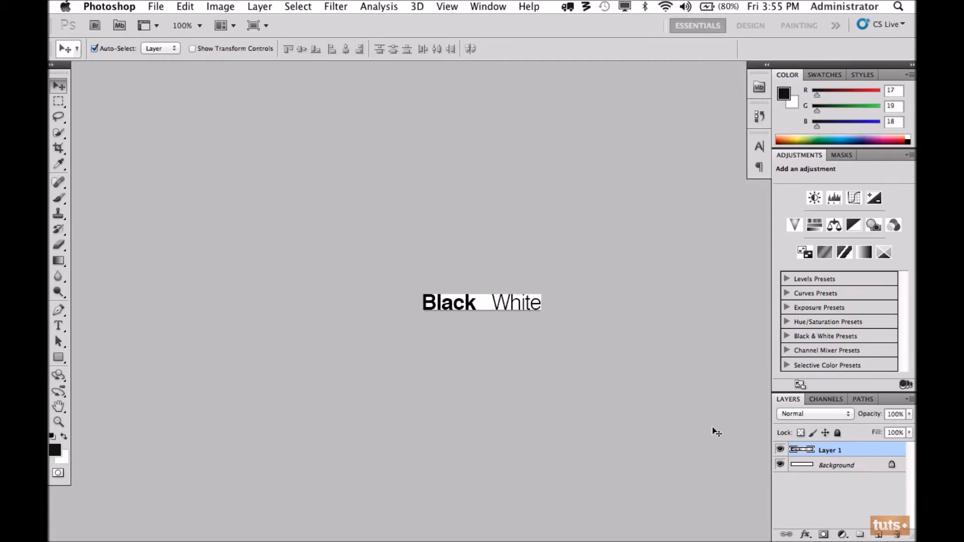
# Hide the Background layer and set the logo's Save for Web & Devices format to PNG-24.
pyautogui.click(781, 467)
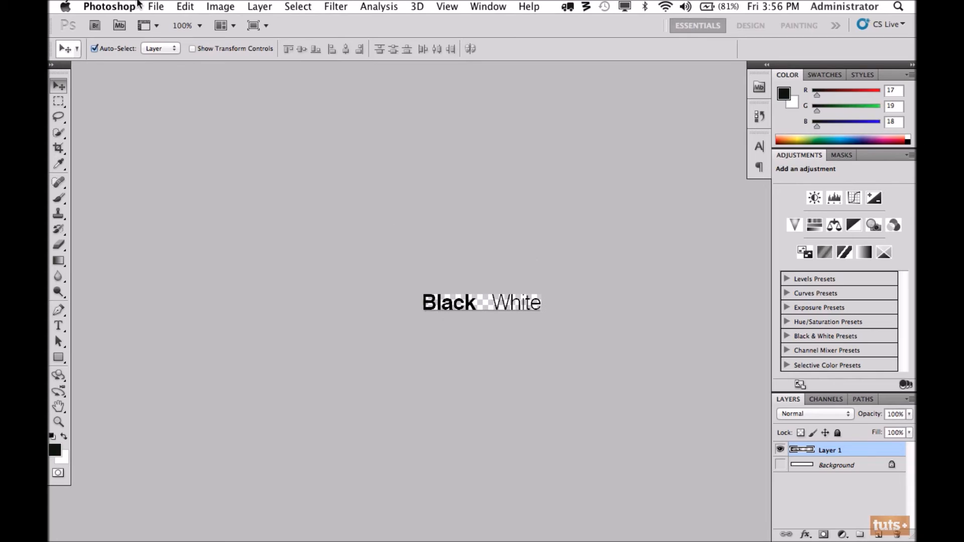
pyautogui.click(153, 6)
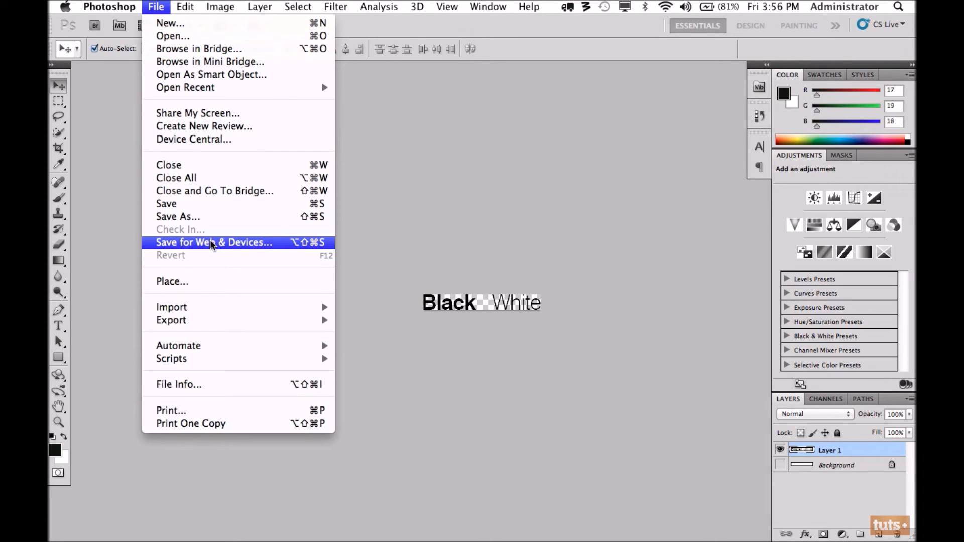
pyautogui.click(301, 245)
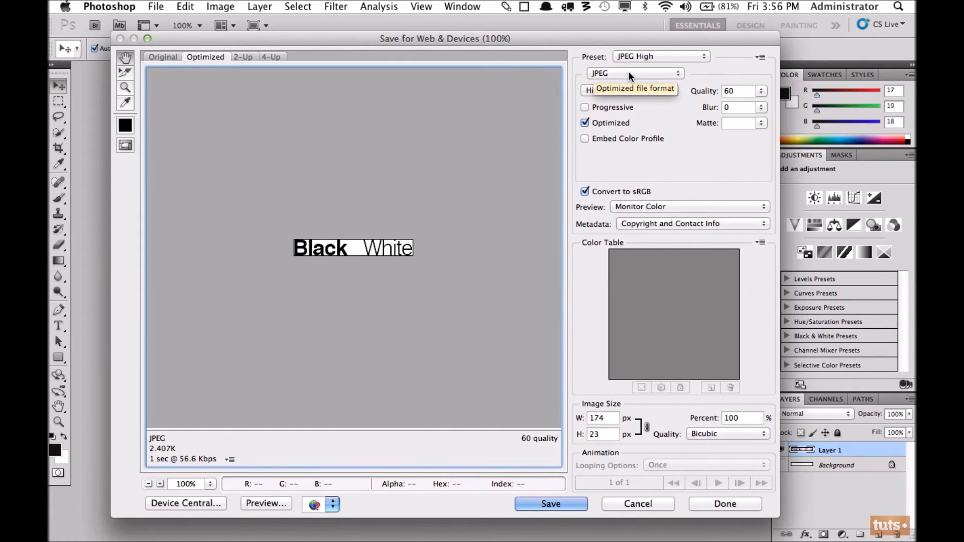
pyautogui.click(630, 74)
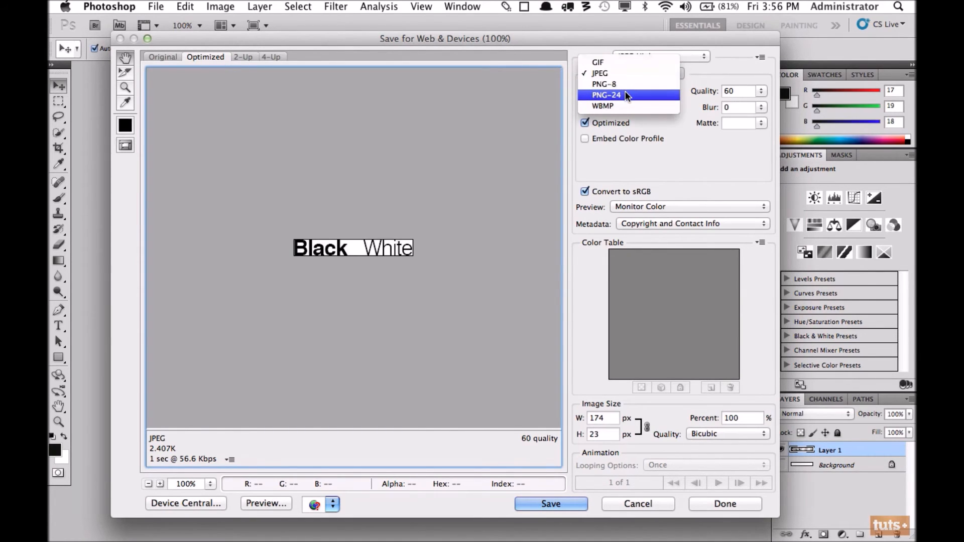
pyautogui.click(626, 94)
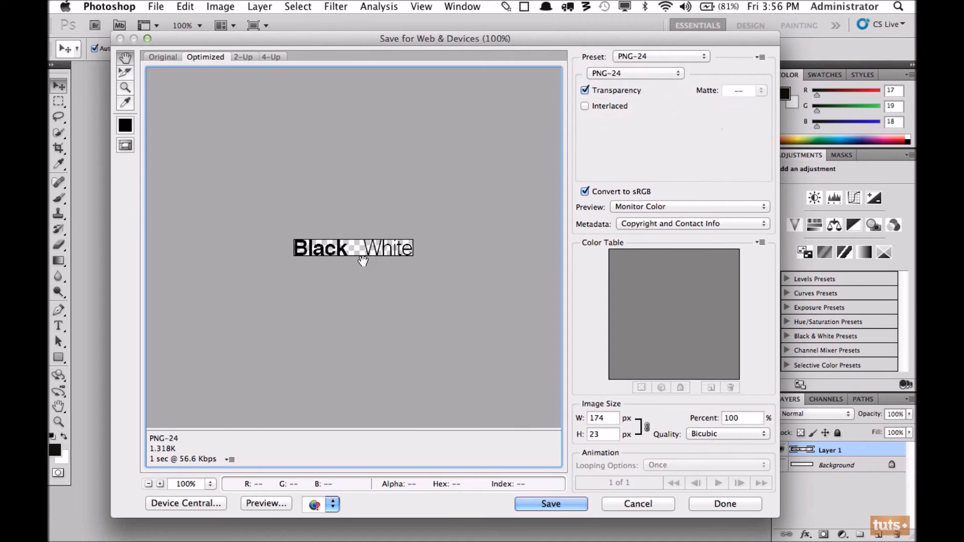
# Save the optimized logo as logo.png in the website's img folder.
pyautogui.click(555, 504)
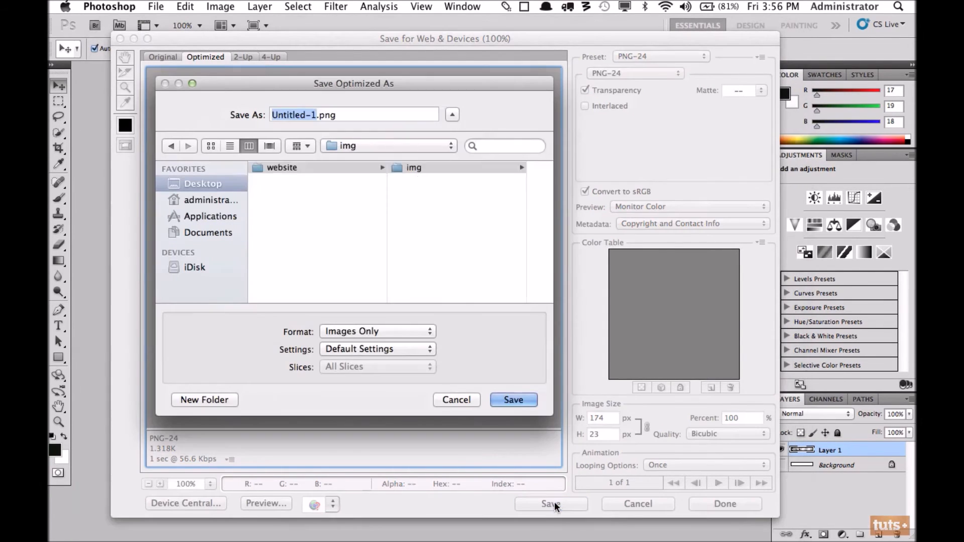
pyautogui.write('logo')
pyautogui.press('Return')
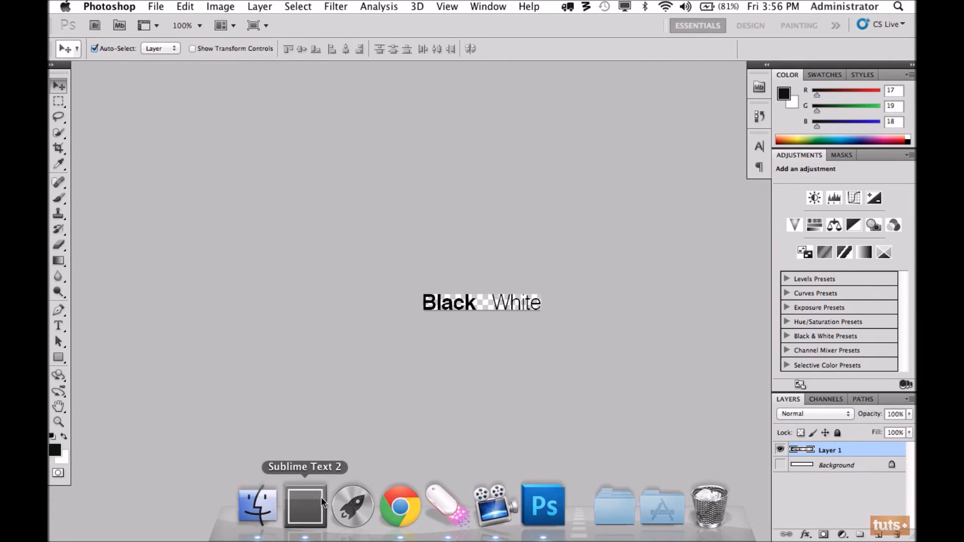
# Switch to Sublime Text 2 and highlight the h1 heading text in the header of index.html.
pyautogui.click(317, 498)
pyautogui.click(332, 42)
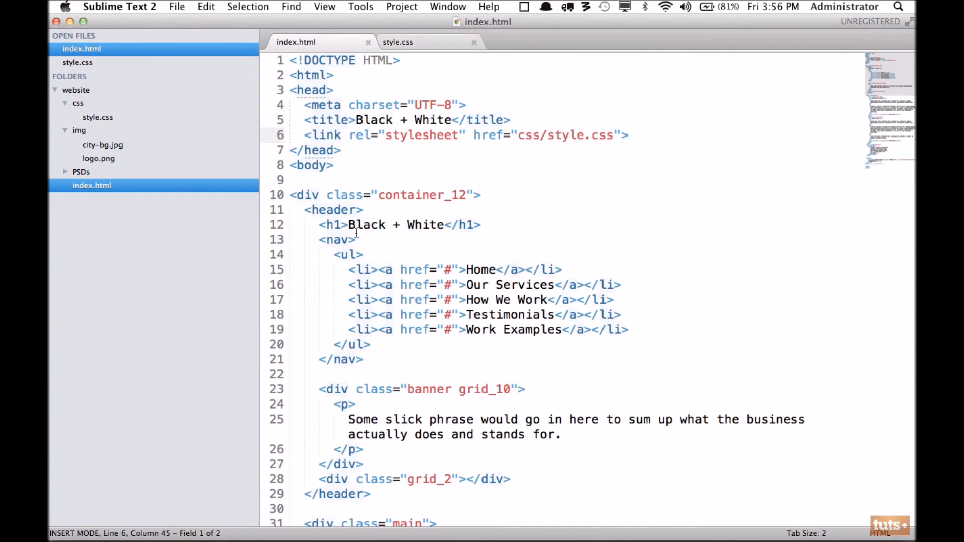
pyautogui.moveTo(349, 225); pyautogui.dragTo(452, 225)
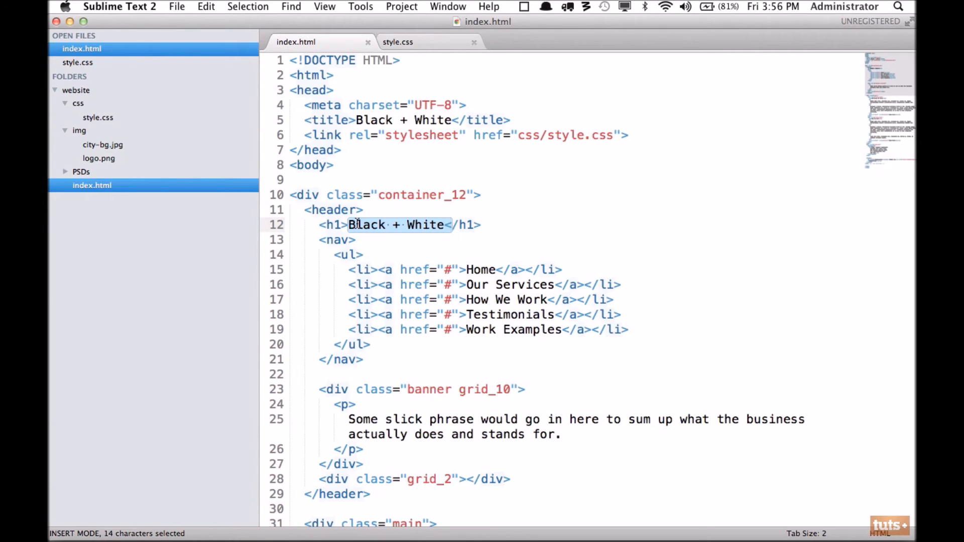
# In style.css, add a header h1 rule with background: url(../img/logo.png), save, and reload the page in Chrome.
pyautogui.click(394, 42)
pyautogui.click(387, 119)
pyautogui.press('Return')
pyautogui.press('Return')
pyautogui.write('header h1 {')
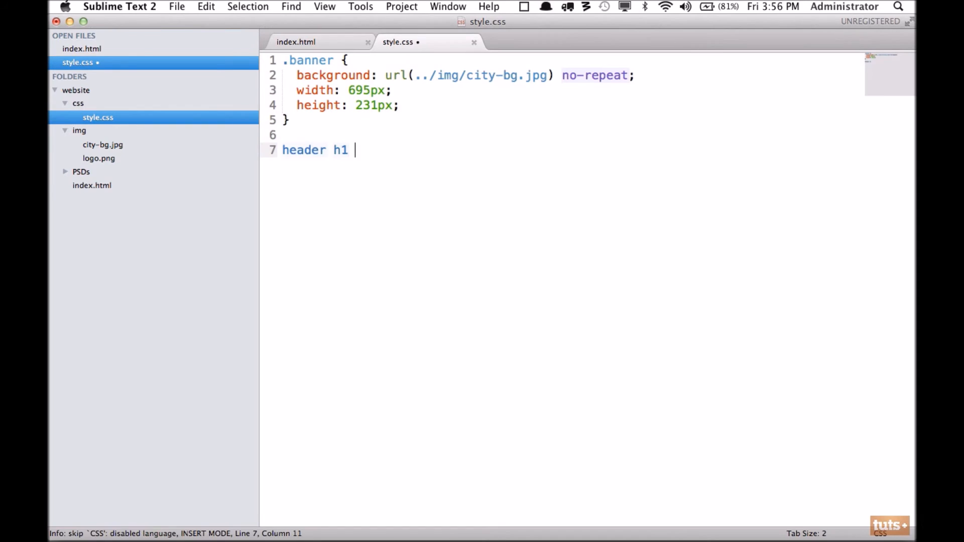
pyautogui.press('Return')
pyautogui.write('background: url')
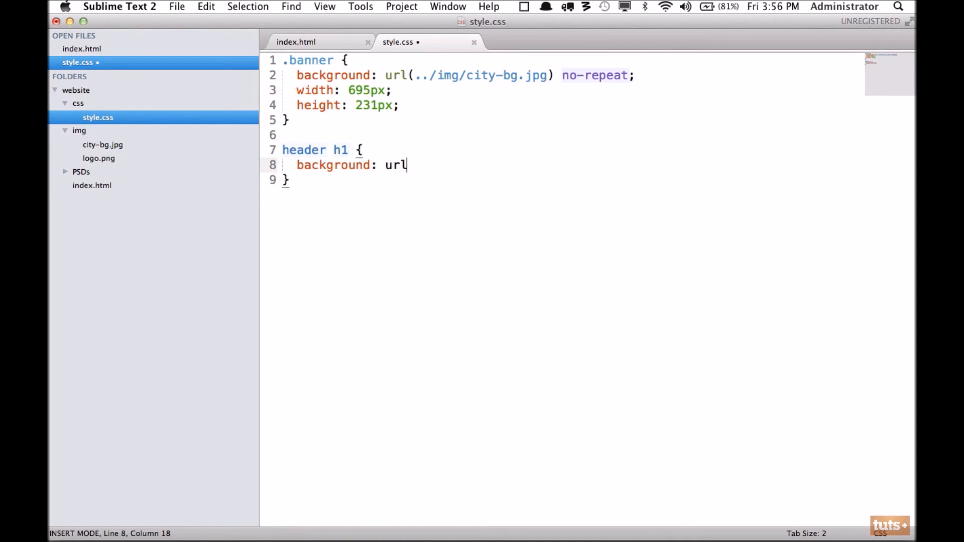
pyautogui.write('(../img/logo.png);')
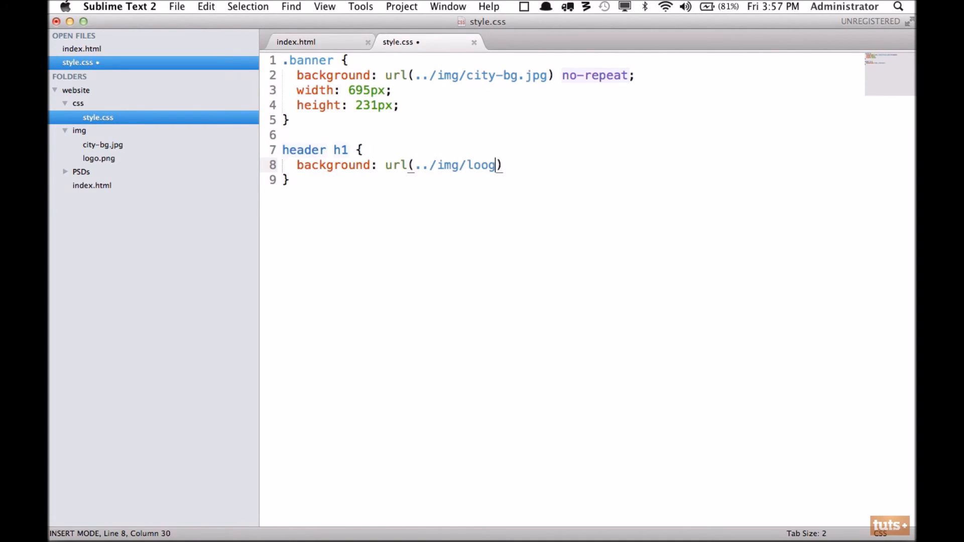
pyautogui.press('super+s')
pyautogui.press('super+Tab')
pyautogui.press('super+Tab')
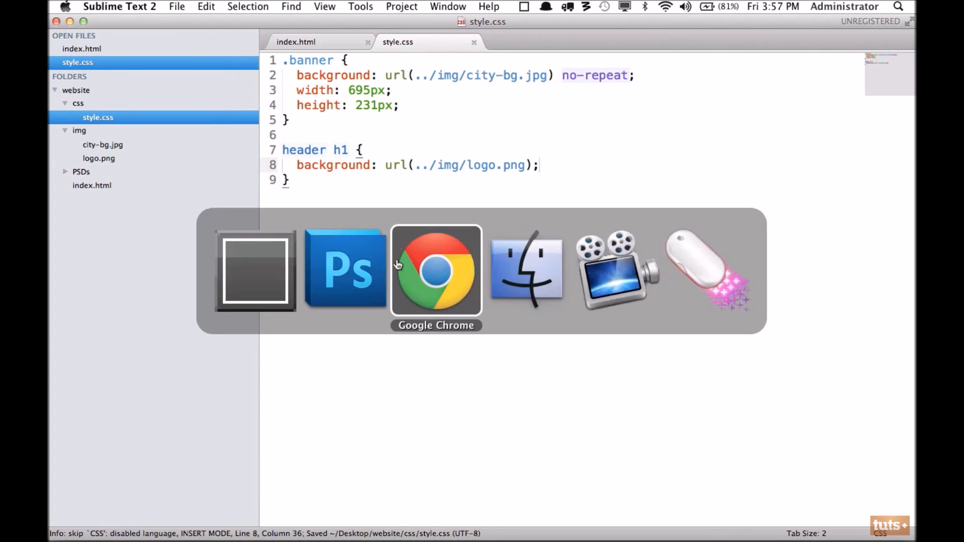
pyautogui.press('super+r')
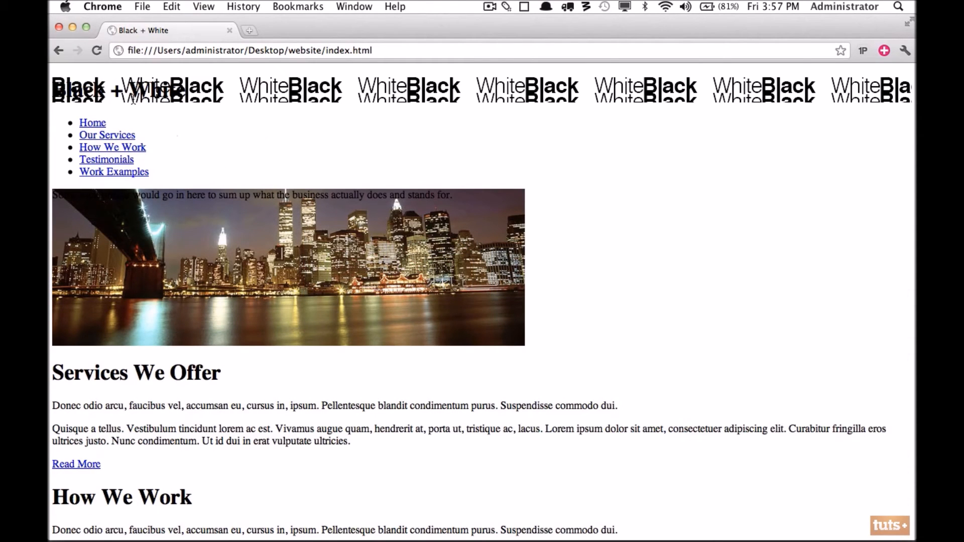
# Add no-repeat to the header h1 background in style.css, save, and check the page heading's text in Chrome.
pyautogui.press('super+Tab')
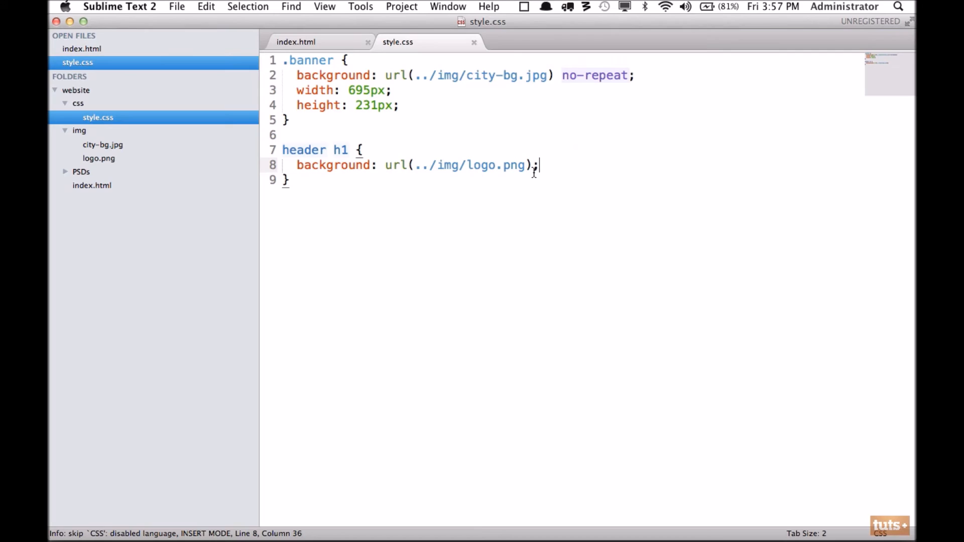
pyautogui.click(534, 172)
pyautogui.write('no-repeat')
pyautogui.press('super+s')
pyautogui.press('super+Tab')
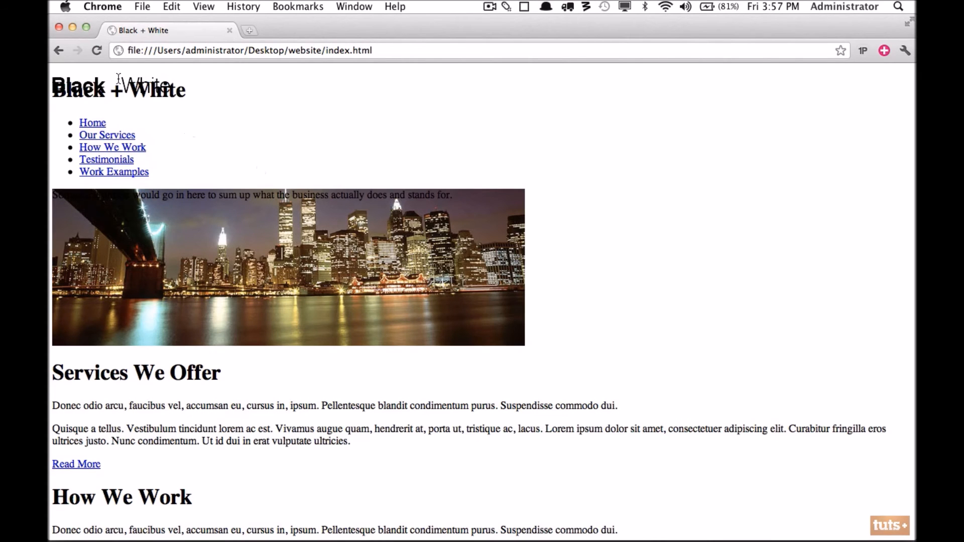
pyautogui.moveTo(194, 93); pyautogui.dragTo(50, 89)
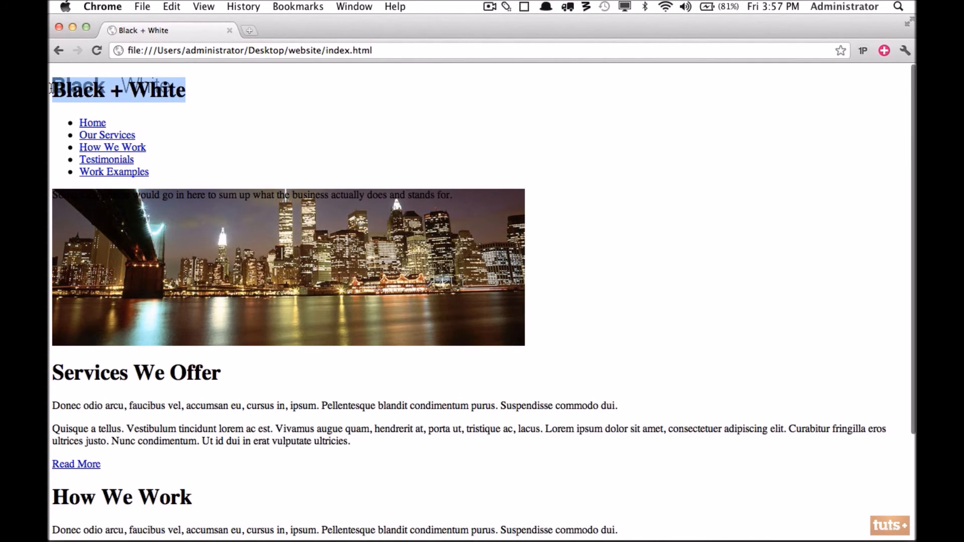
# Give the header h1 rule in style.css a text-indent of -9999px, save, and view the page in Chrome.
pyautogui.press('super+Tab')
pyautogui.press('Return')
pyautogui.write('text-indent: -9999px/')
pyautogui.press('BackSpace')
pyautogui.write(';')
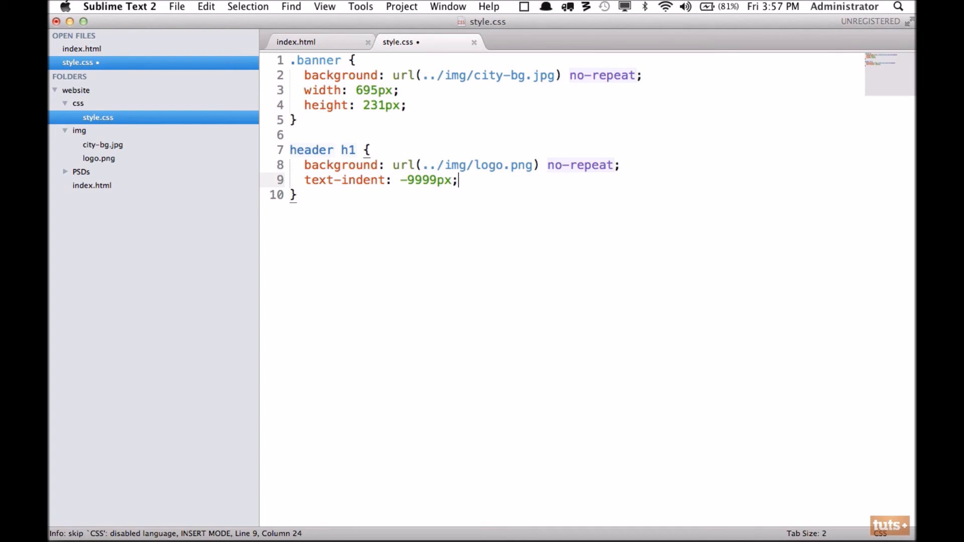
pyautogui.press('super+s')
pyautogui.press('super+Tab')
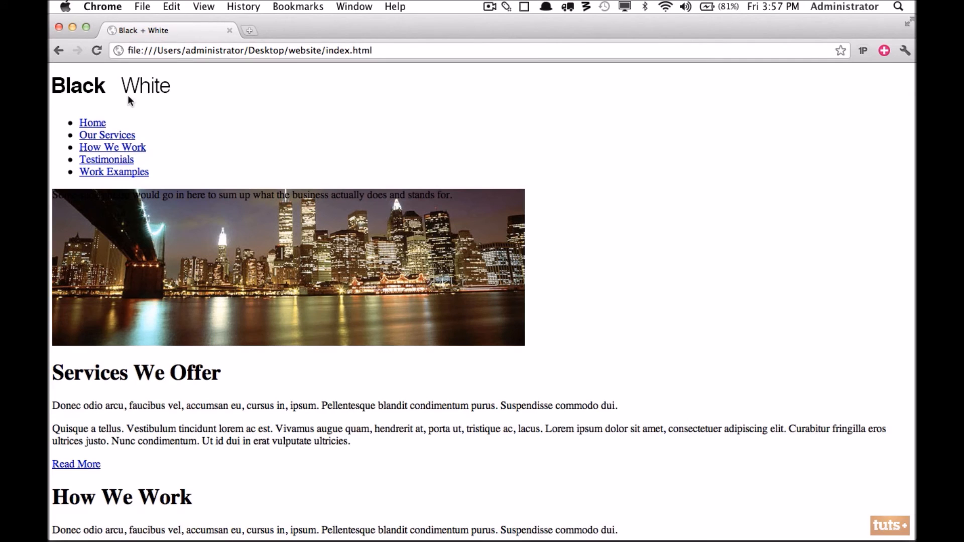
# Switch to Photoshop and check the logo document's pixel width and height in Image Size.
pyautogui.press('super+Tab')
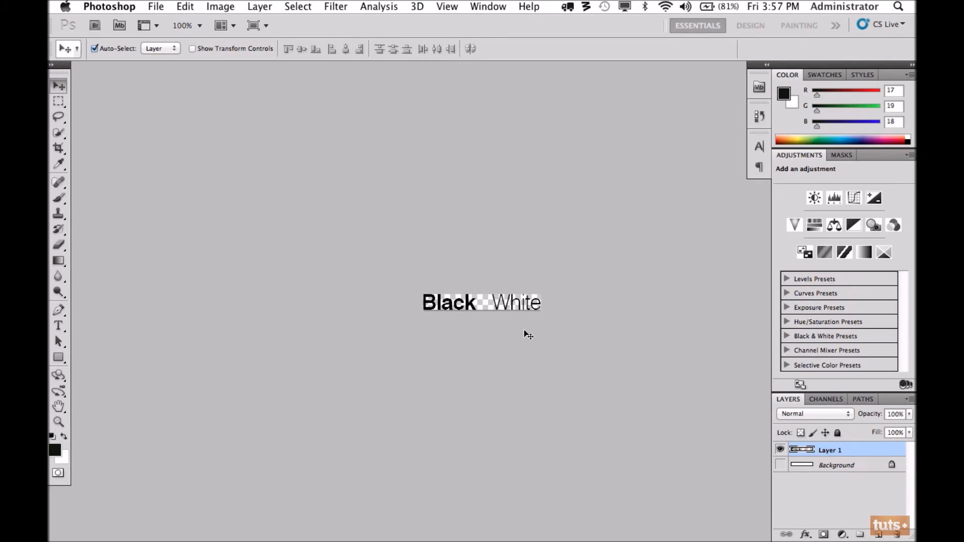
pyautogui.click(224, 5)
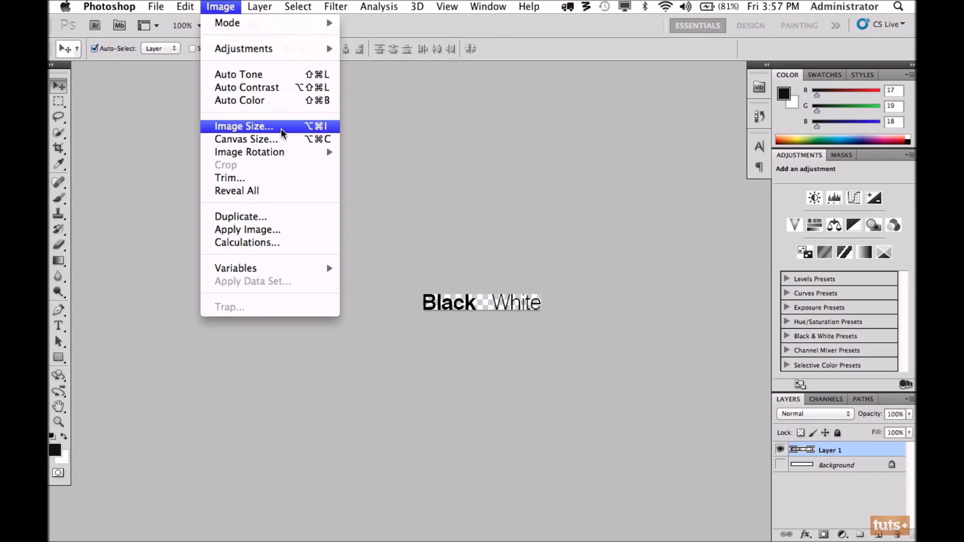
pyautogui.click(323, 128)
pyautogui.click(452, 204)
pyautogui.doubleClick(452, 204)
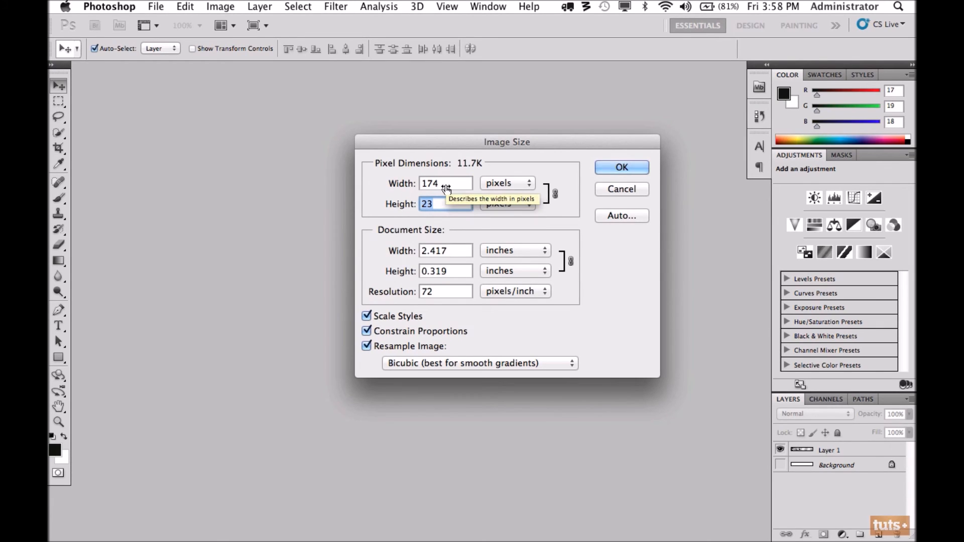
# Set the header h1 height in style.css to the logo's 23px and view the page in Chrome.
pyautogui.press('super+Tab')
pyautogui.click(423, 267)
pyautogui.press('super+Tab')
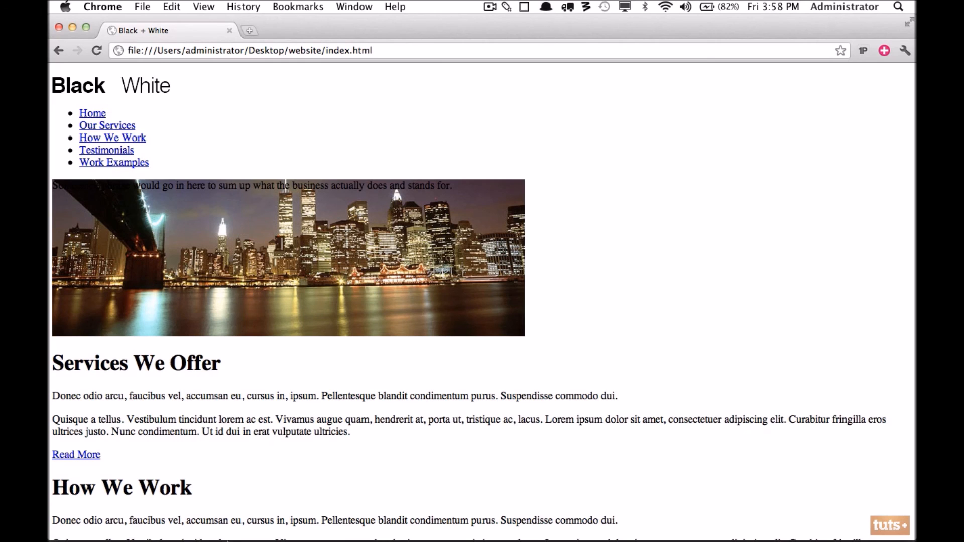
# Return to Photoshop, leave Image Size without changing the dimensions, and close the logo document without saving.
pyautogui.moveTo(257, 520)
pyautogui.click(537, 516)
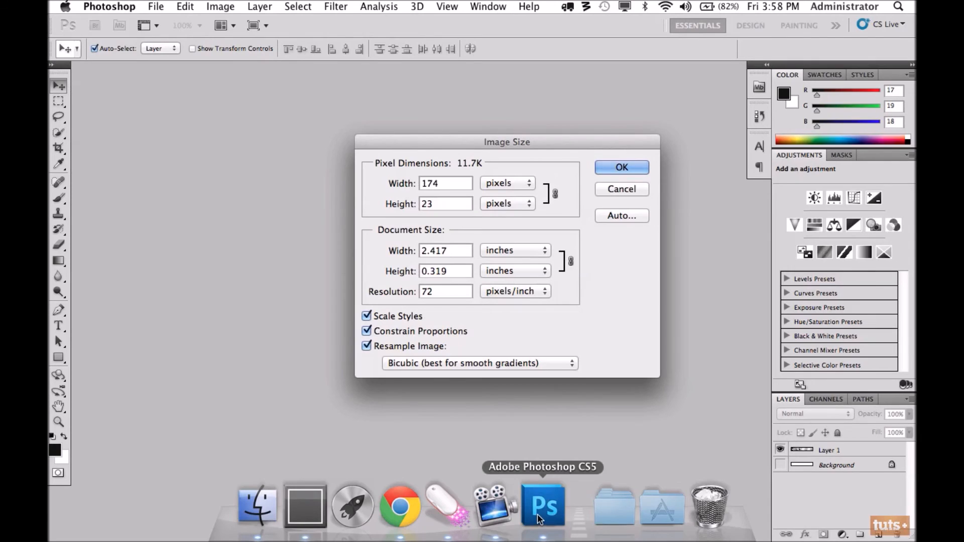
pyautogui.click(626, 166)
pyautogui.press('super+w')
pyautogui.click(451, 198)
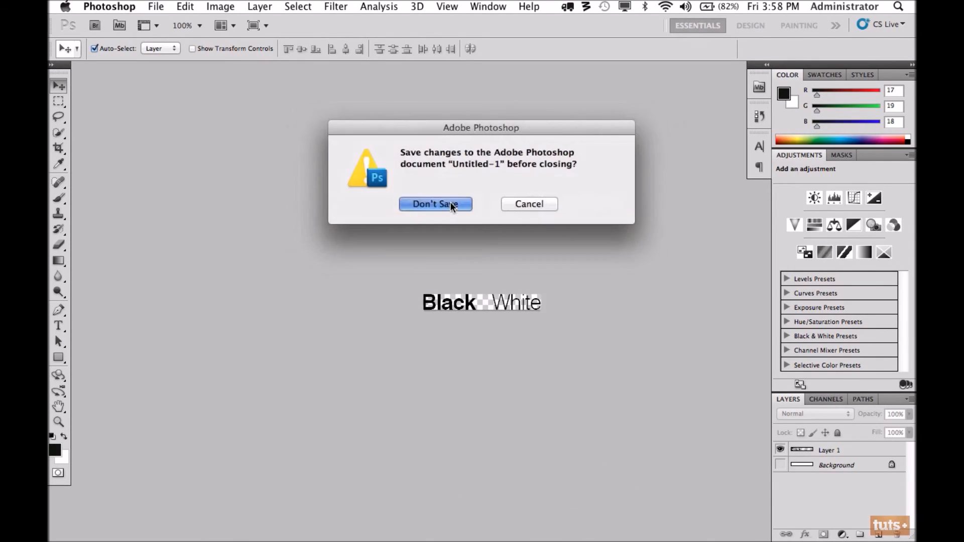